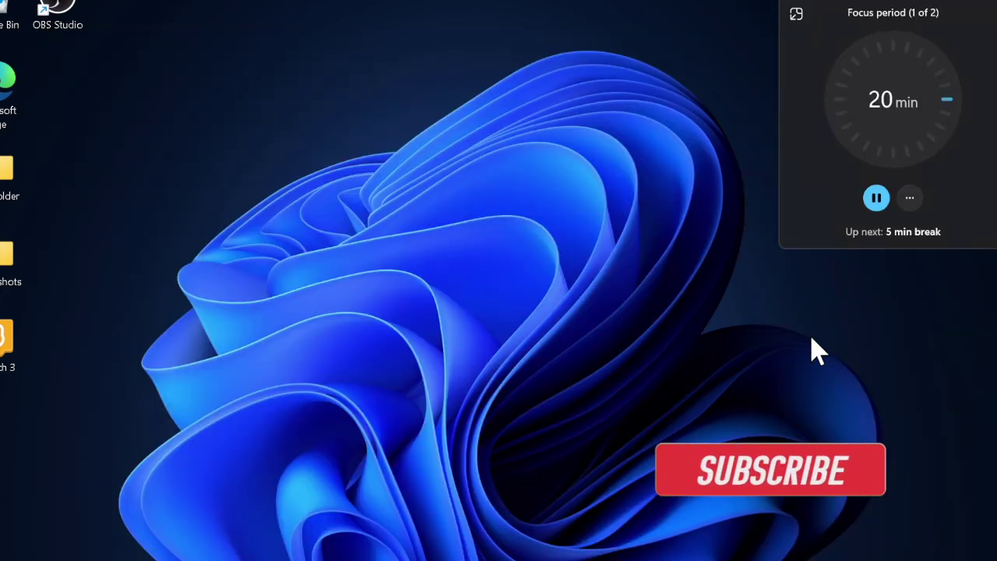
Step: Expand the running 20-minute focus timer into the Clock app's focus page
click(796, 16)
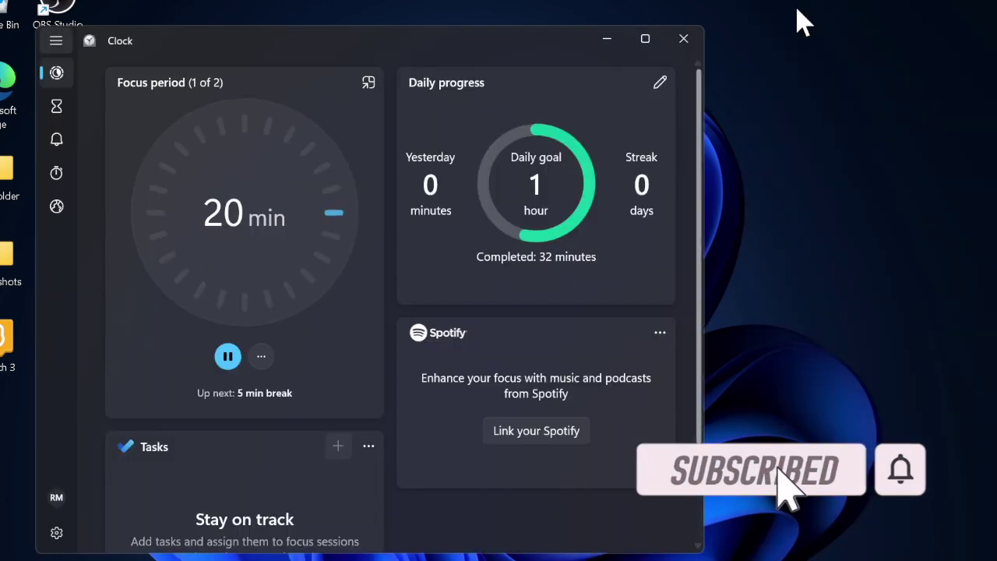
Step: Move the Clock window slightly to the right
drag(502, 42, 572, 44)
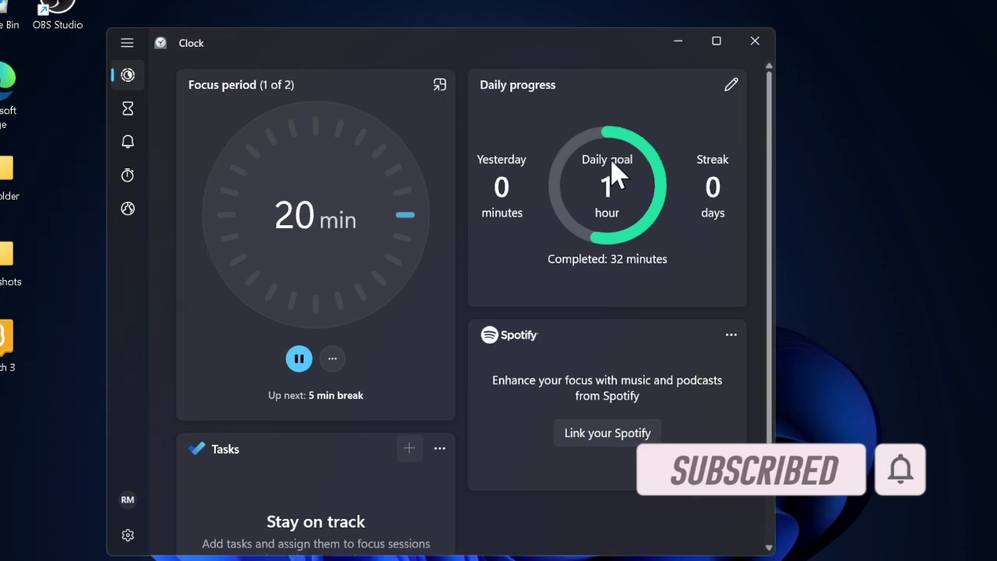
scroll(548, 470, down, 3)
scroll(548, 469, up, 3)
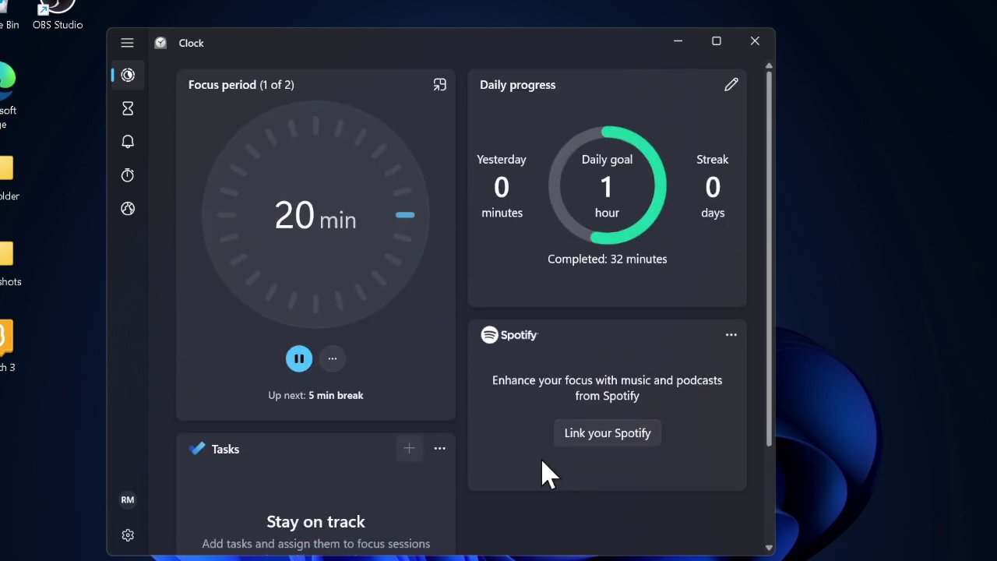
Step: Pause the 20-minute focus session and then resume it
click(300, 359)
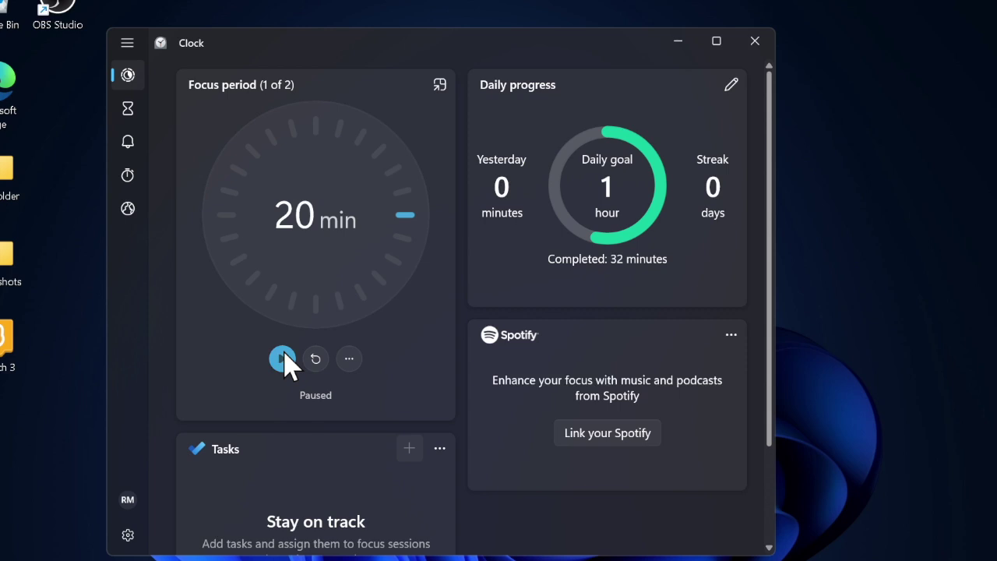
click(283, 359)
scroll(355, 490, down, 3)
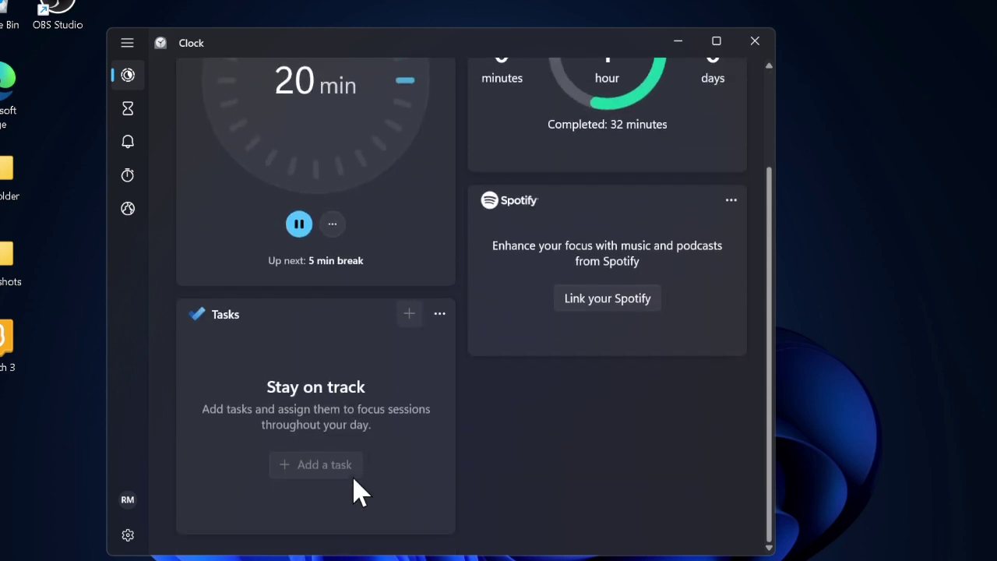
scroll(356, 489, up, 3)
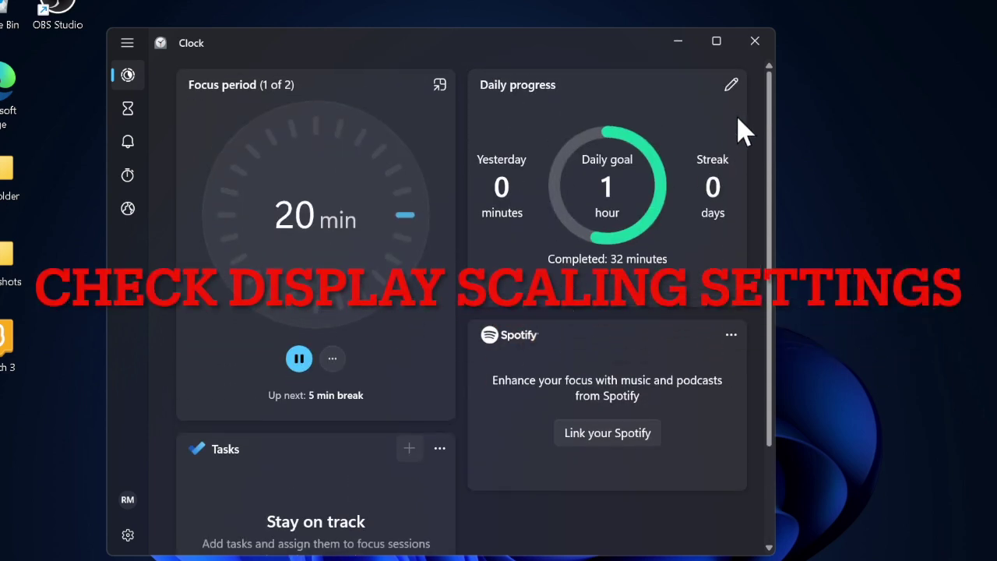
Step: Open the daily goal editor, then pause and resume the focus session
click(733, 85)
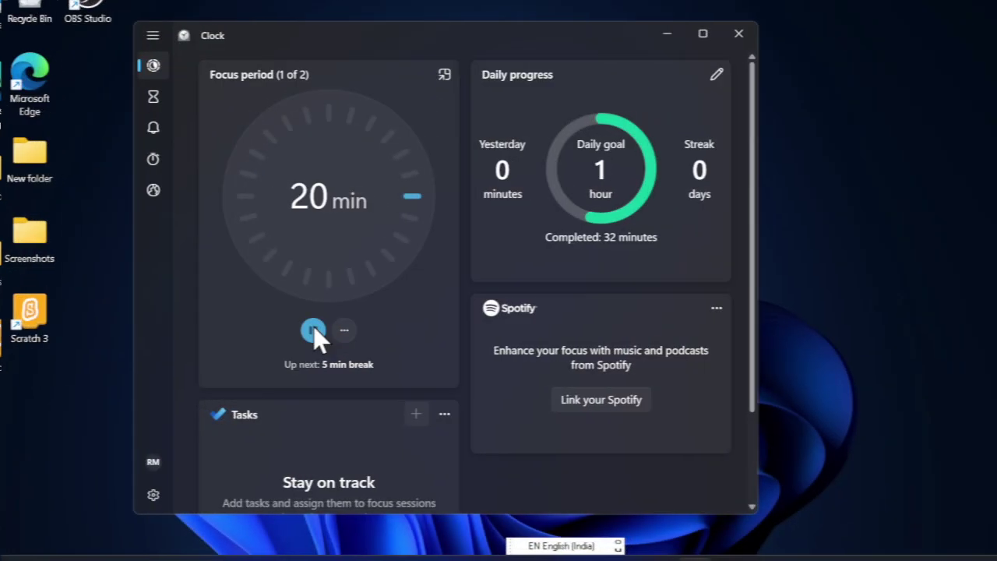
click(313, 327)
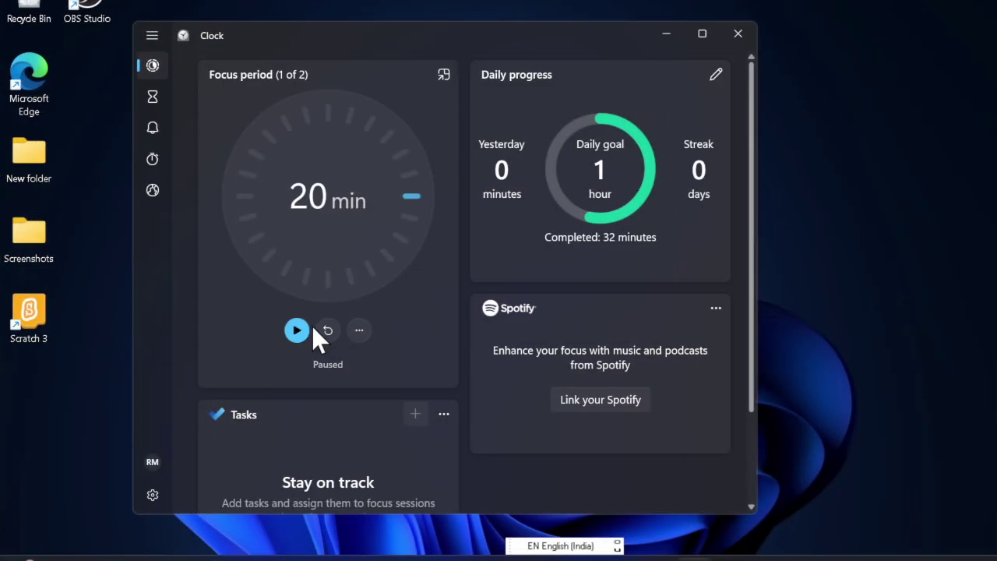
click(299, 328)
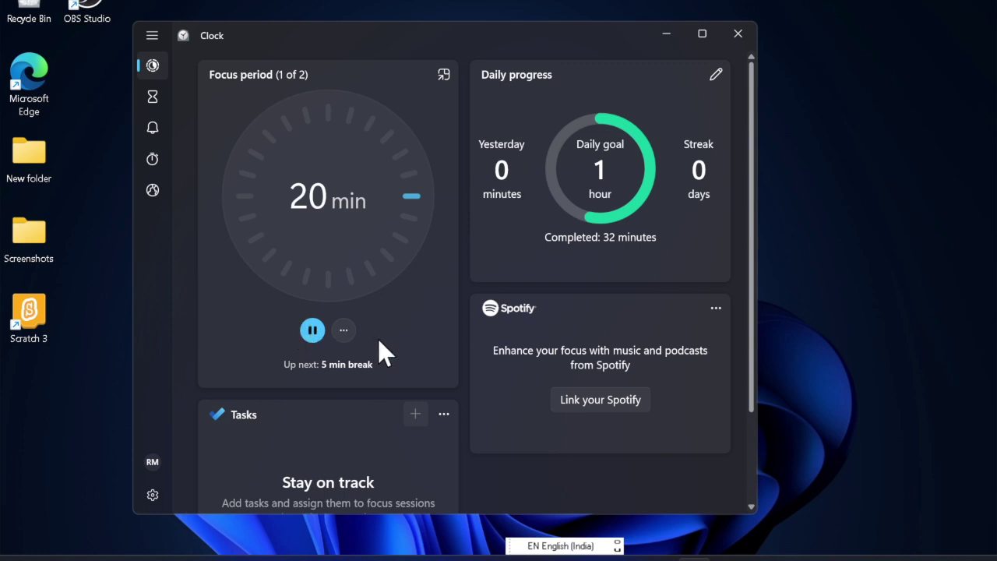
scroll(364, 448, down, 3)
scroll(363, 448, up, 3)
Step: Cancel the daily goal editor, keeping the 1-hour goal, and close Clock
click(715, 74)
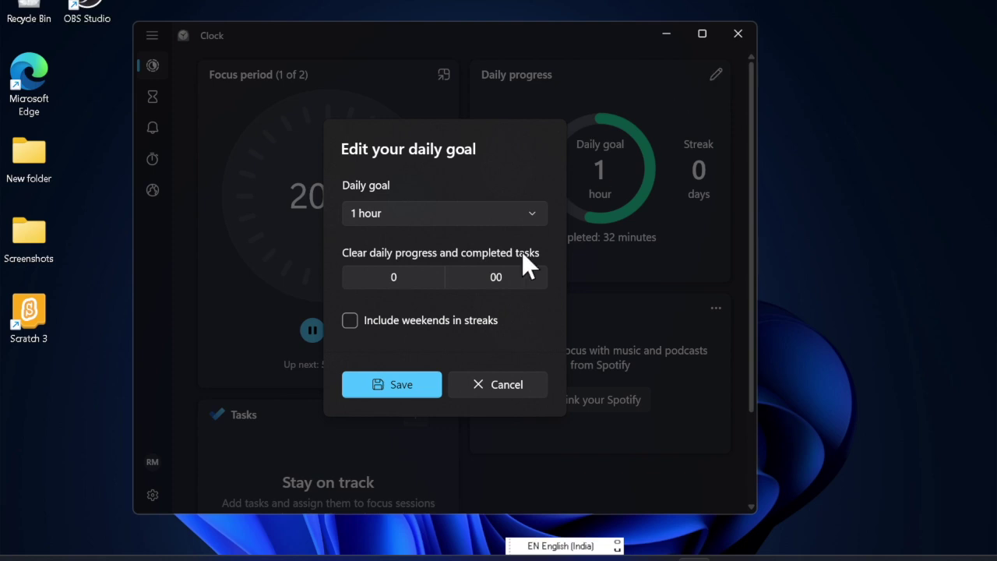
click(508, 379)
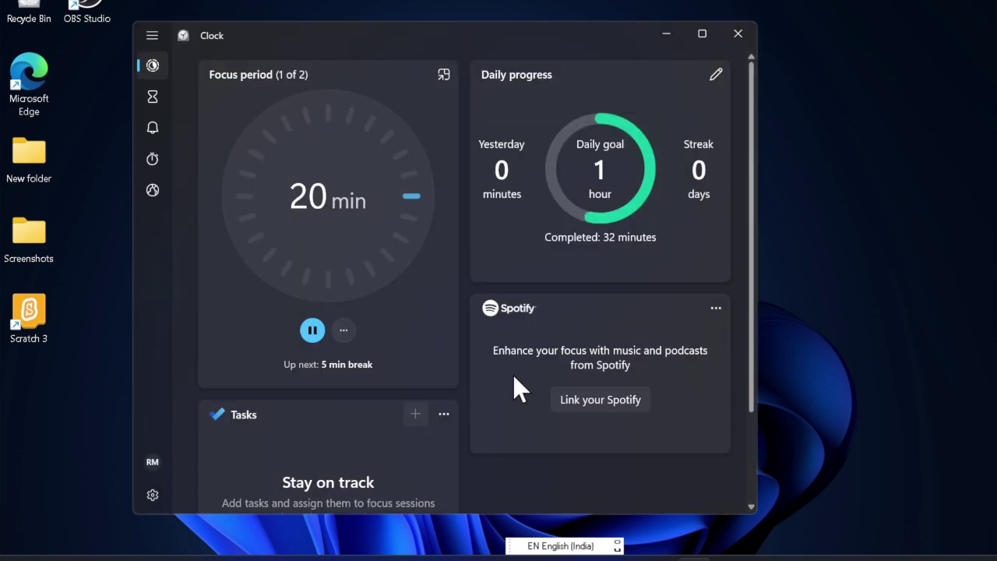
click(738, 34)
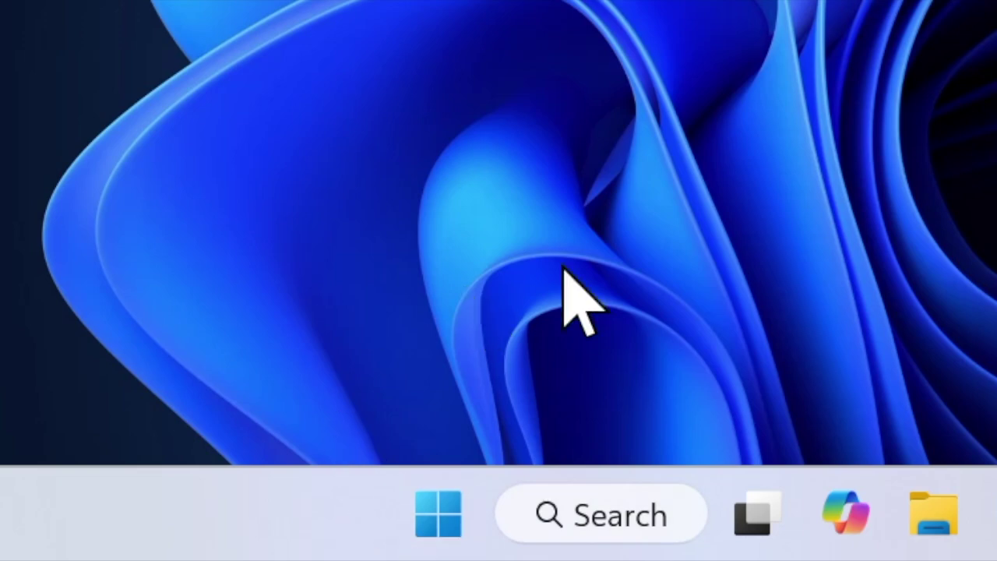
Step: Go to System > Display and list the scale options, 100%–200% with 150% recommended
click(429, 512)
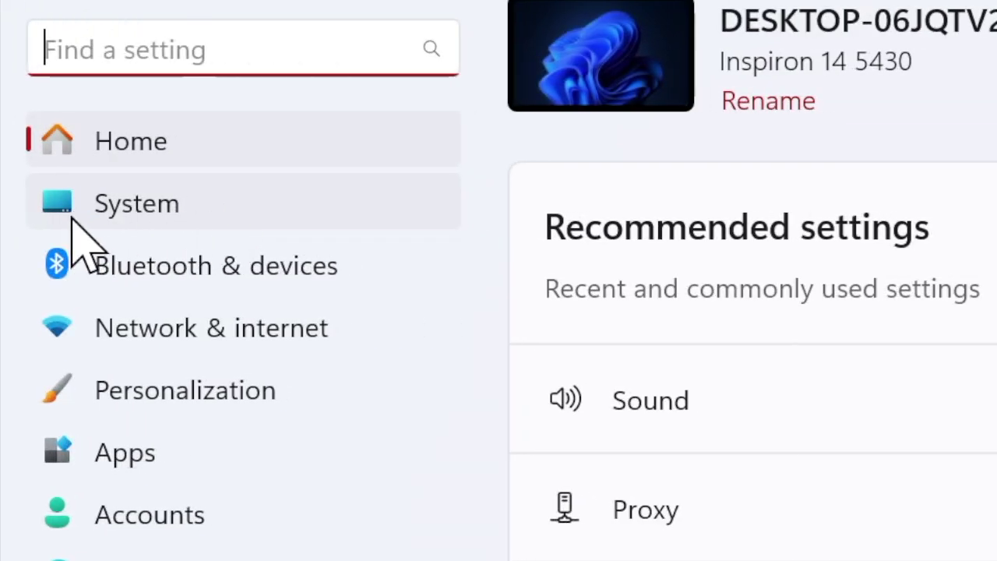
click(131, 218)
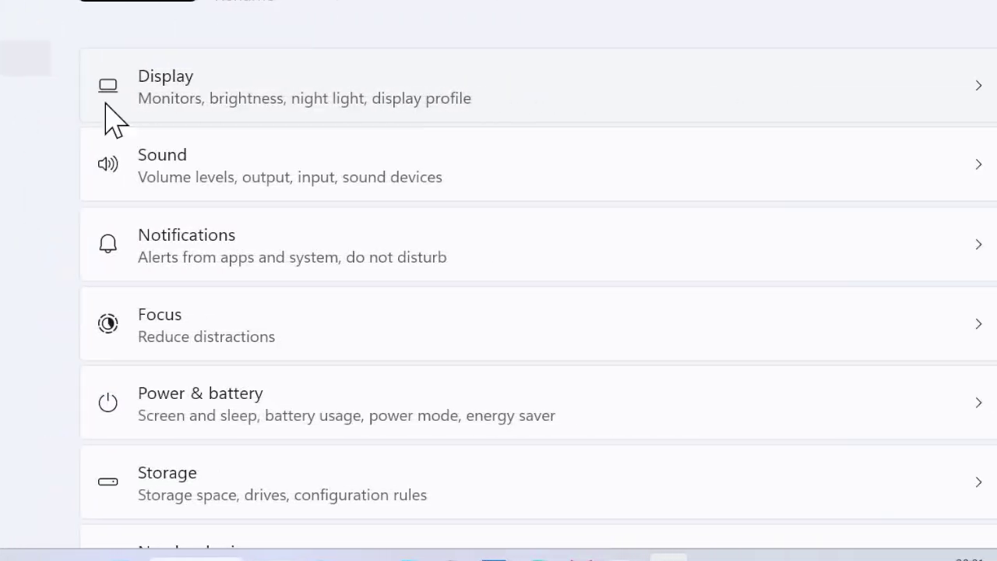
click(151, 109)
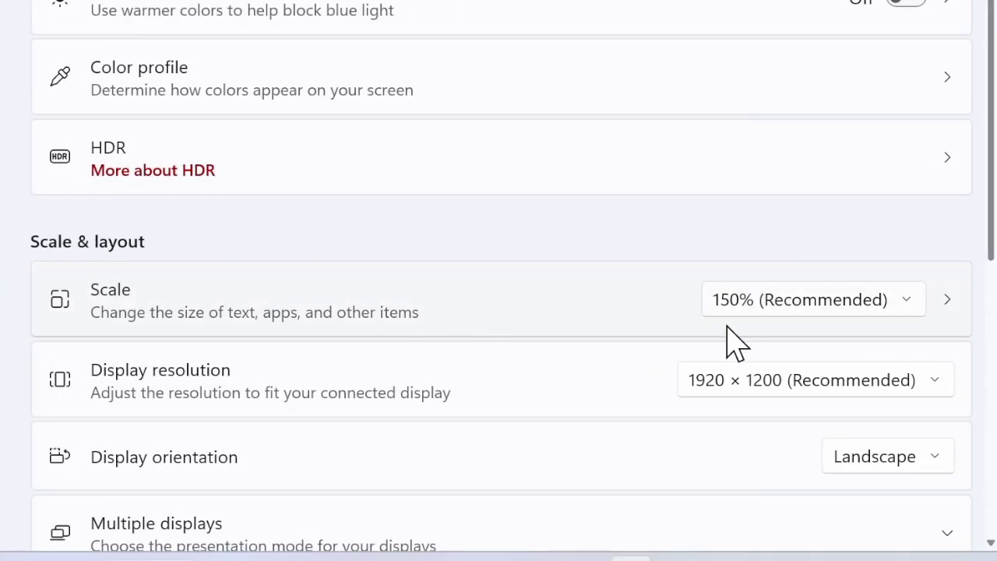
click(906, 299)
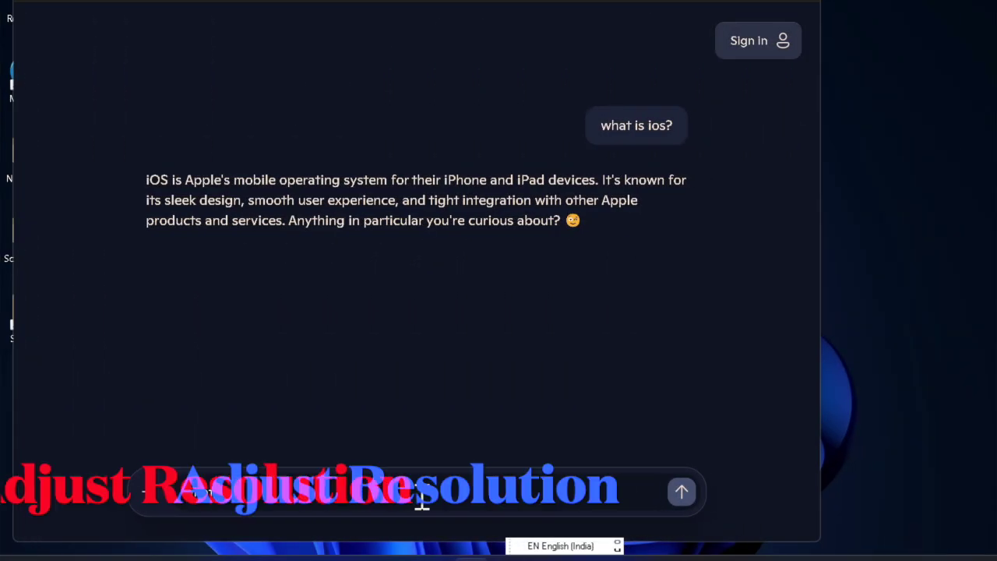
Step: Send 'what is iPhone?' to Copilot and begin a new 'write' prompt
key(Return)
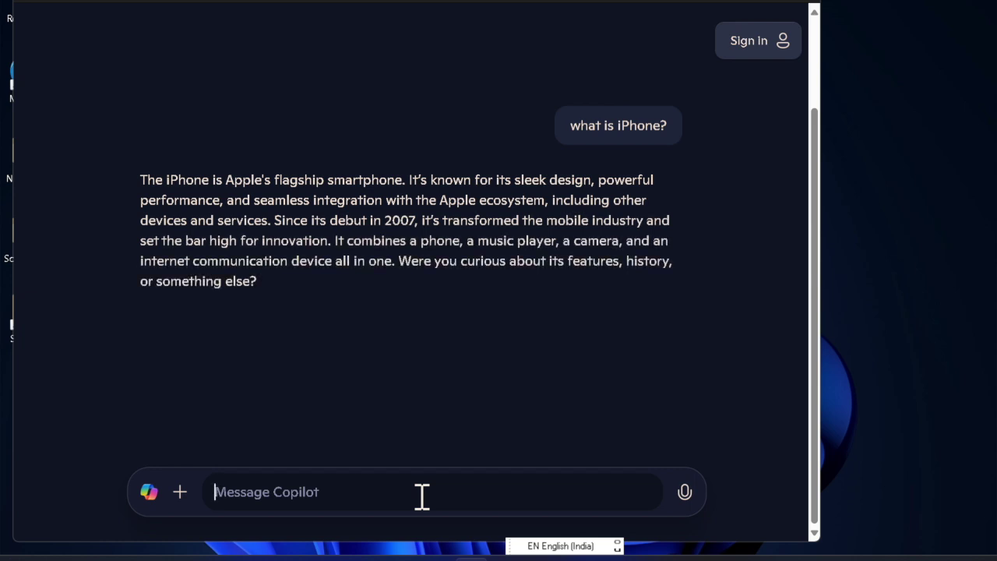
text(write)
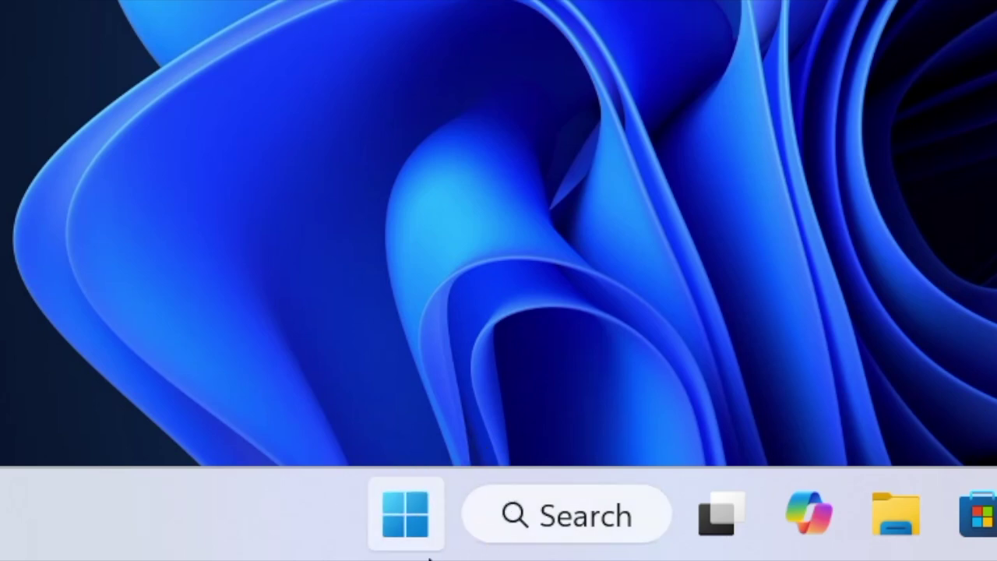
Step: Open Settings > System > Display and list the resolutions, with 1920 × 1200 recommended
click(401, 518)
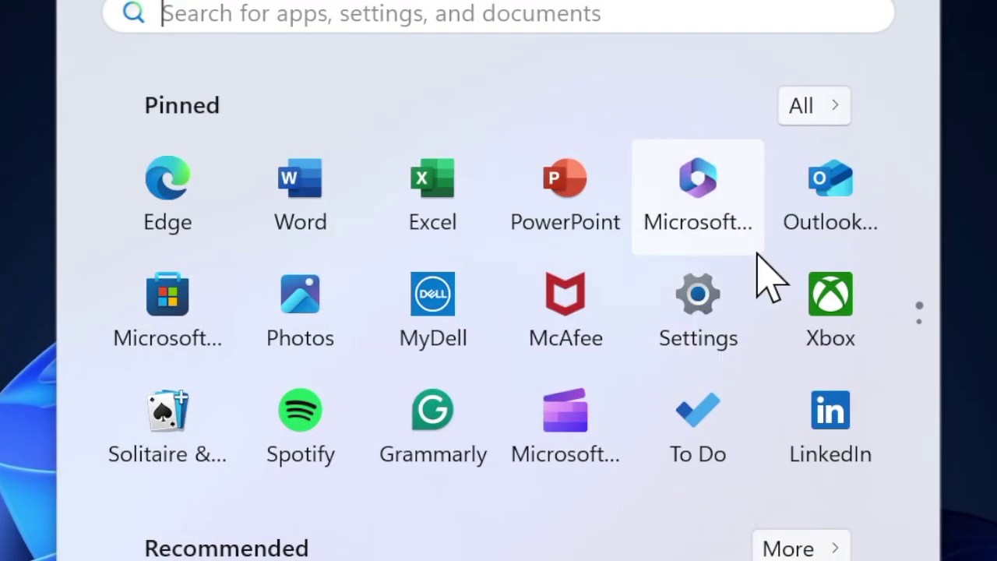
click(744, 292)
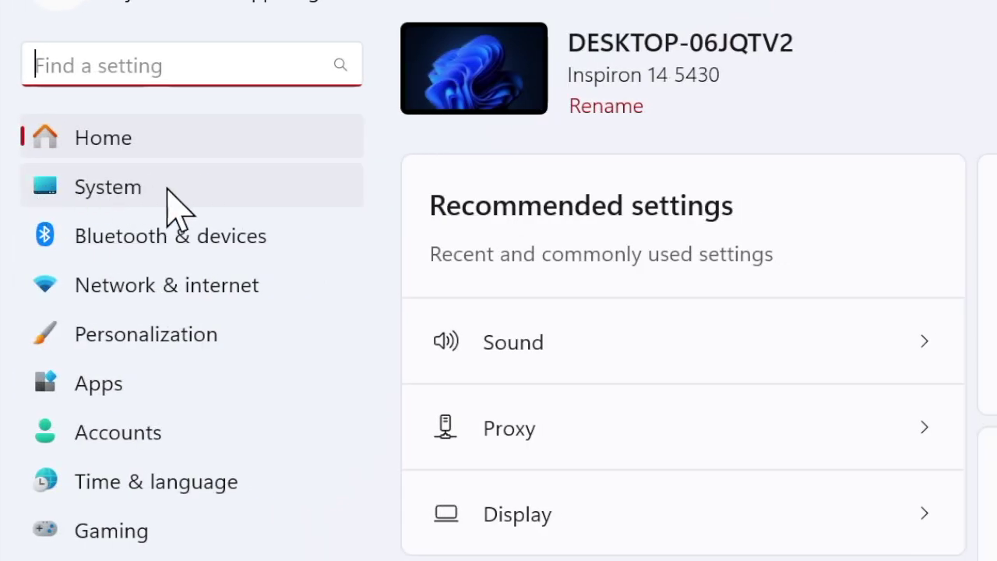
click(163, 191)
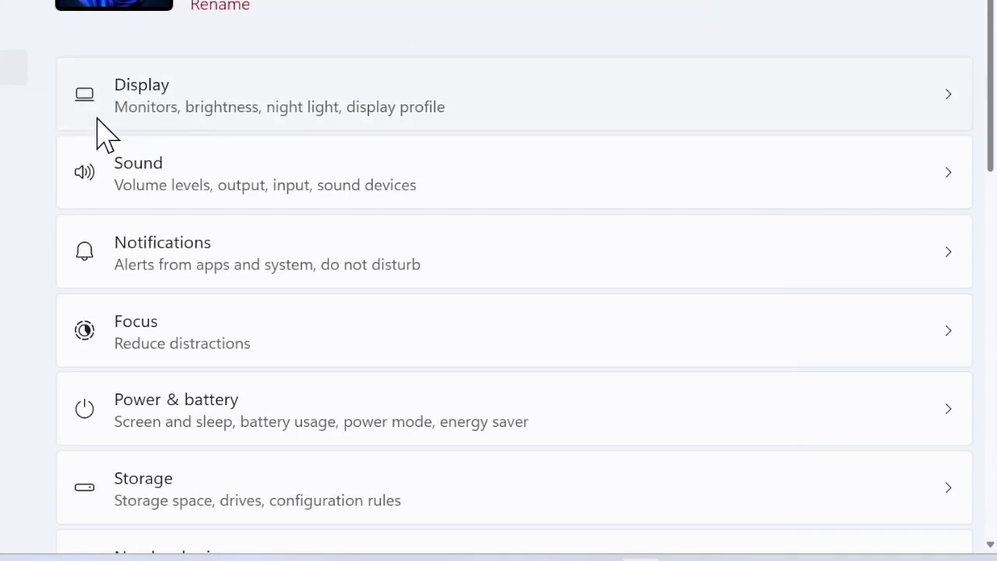
click(257, 117)
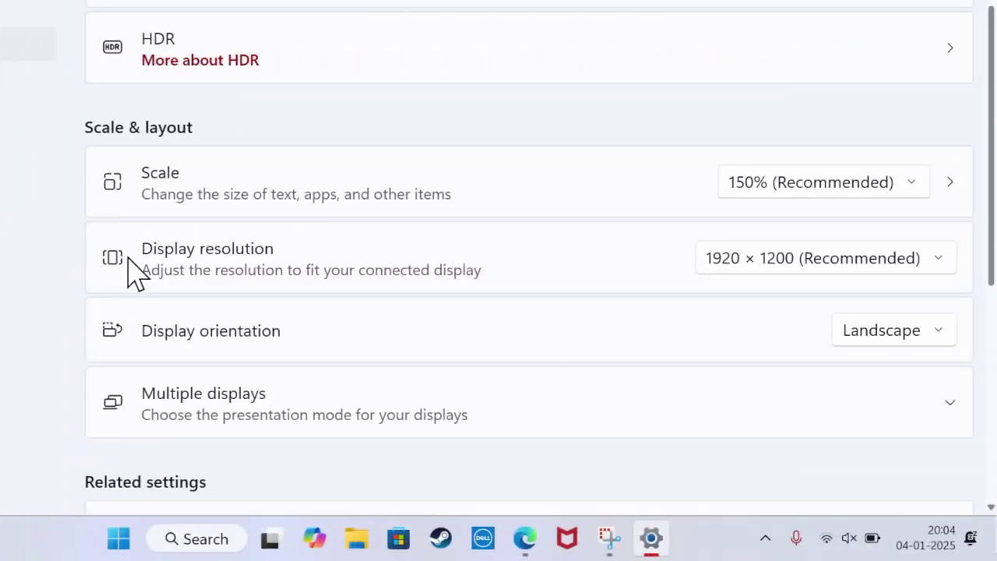
click(939, 259)
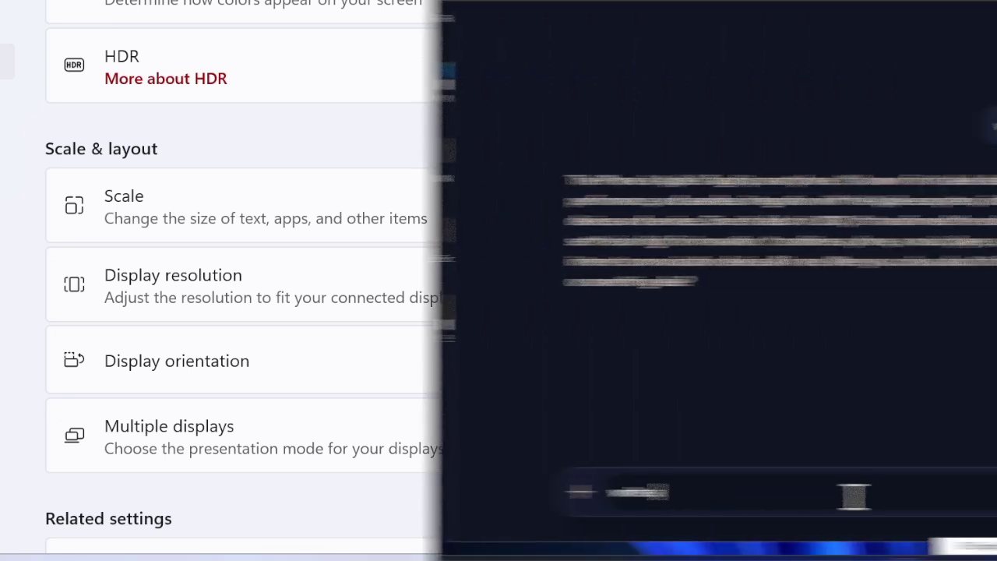
Step: Complete the prompt 'write an essay about education' and send it to Copilot
text(ay ab)
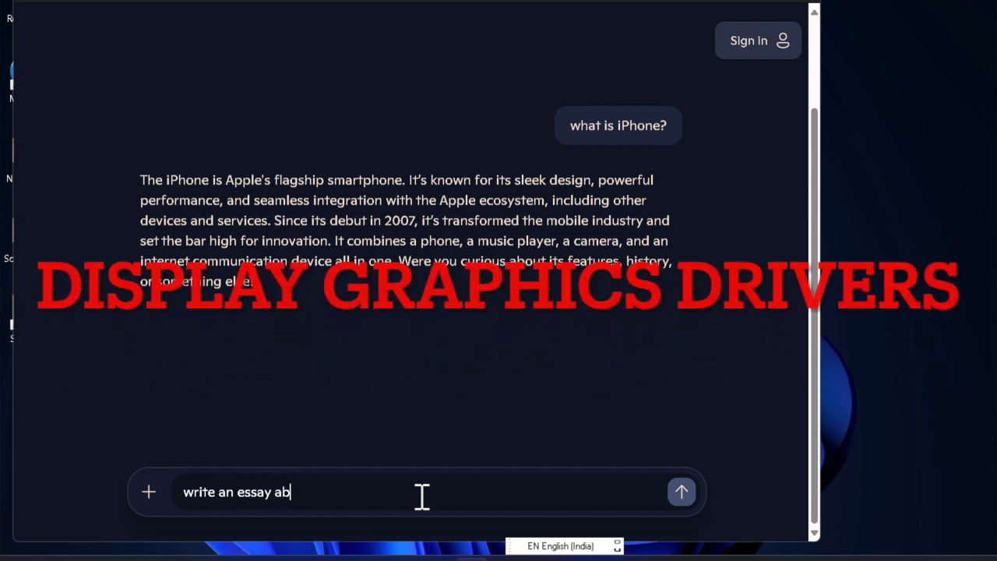
text(out edu)
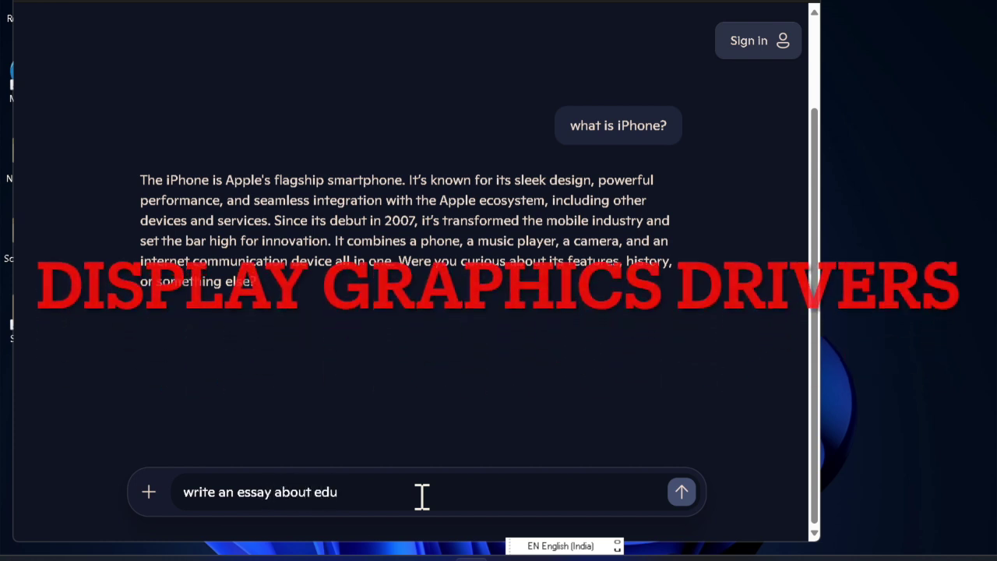
text(cation)
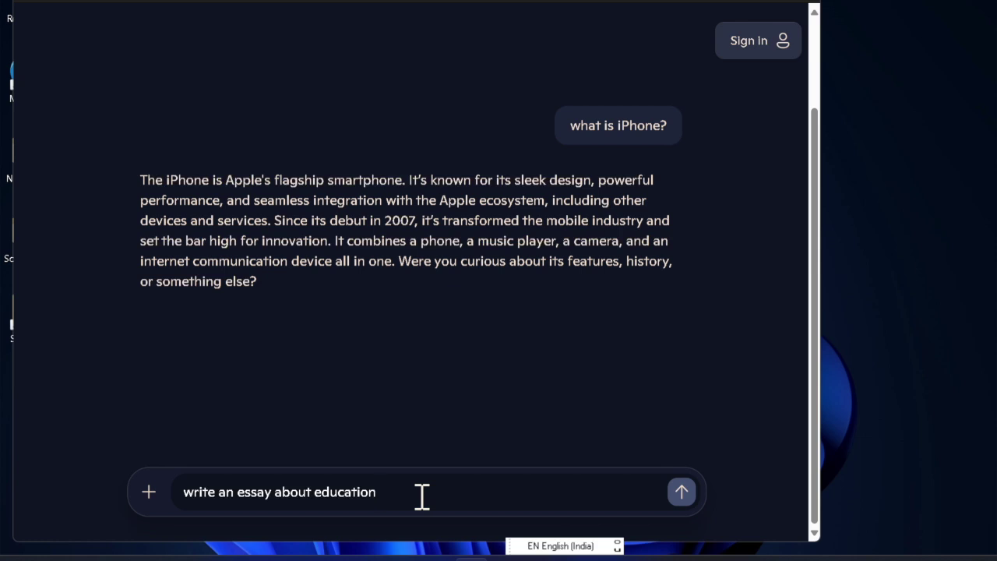
key(Return)
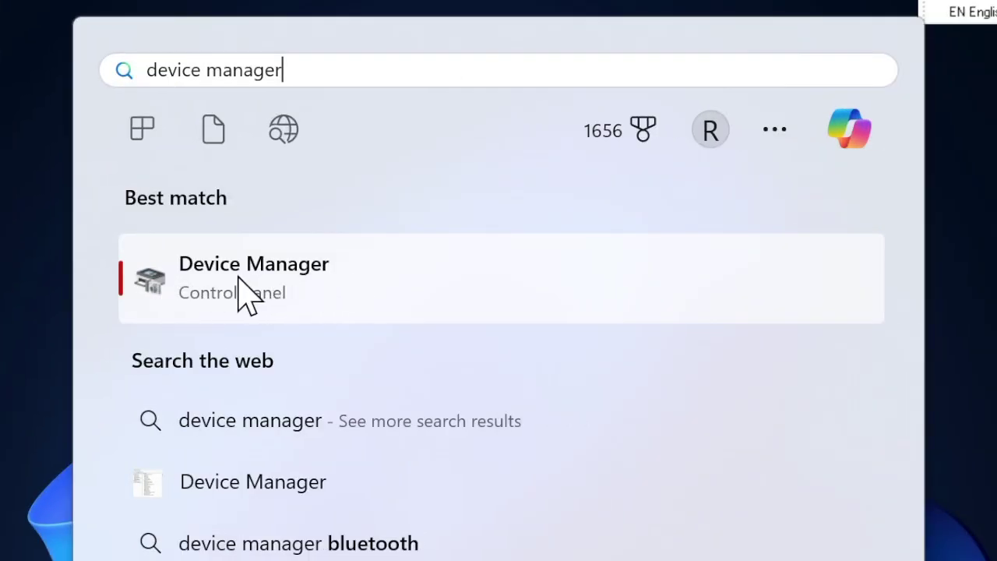
Step: Open Device Manager and start Update driver for the Intel Iris Xe Graphics adapter
click(247, 296)
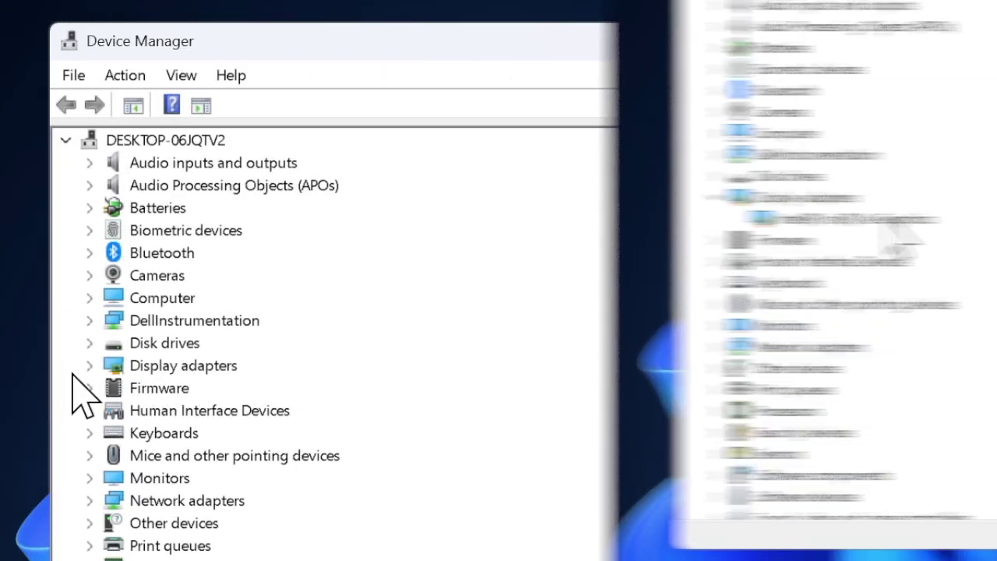
click(89, 365)
right_click(305, 222)
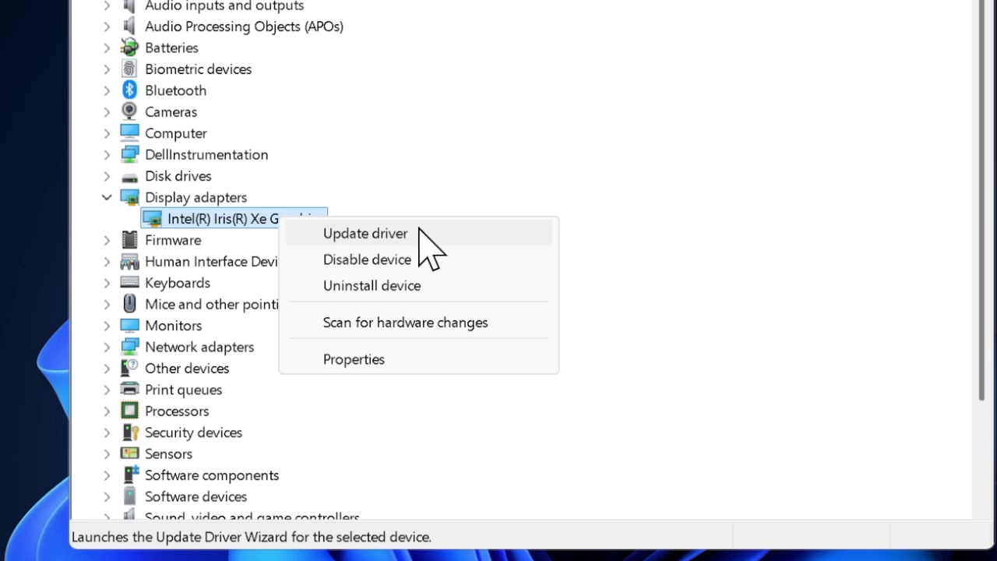
click(416, 233)
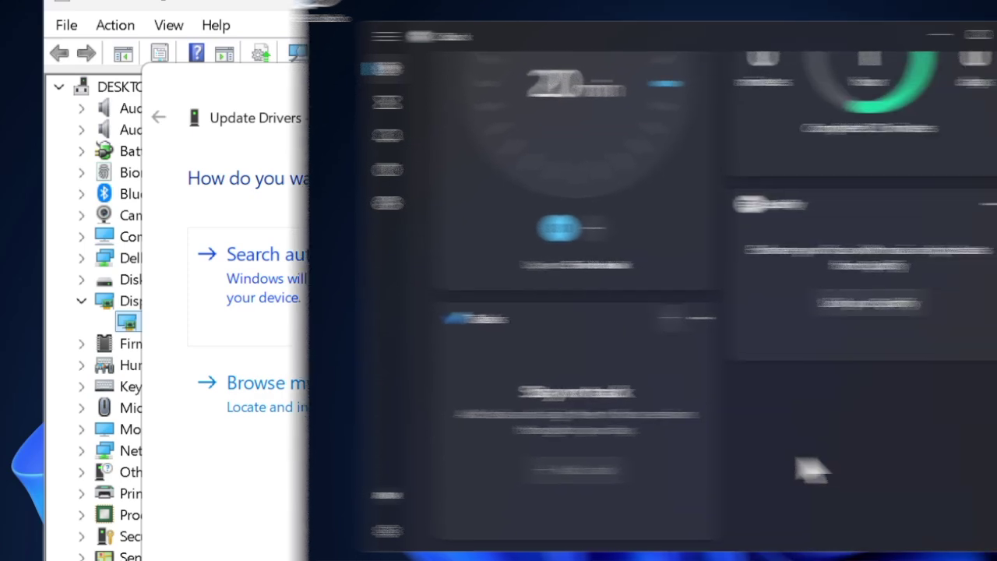
scroll(510, 467, up, 2)
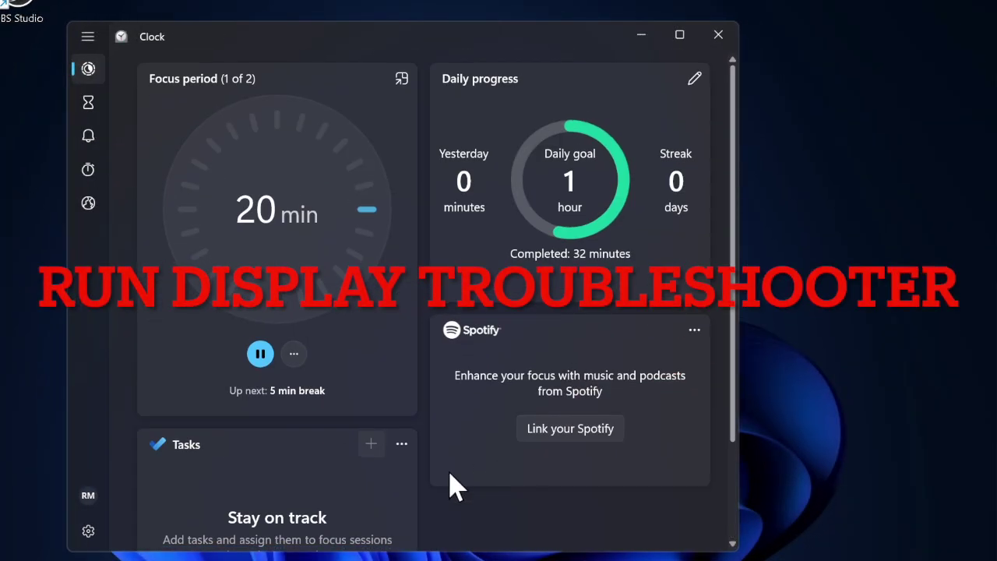
click(262, 354)
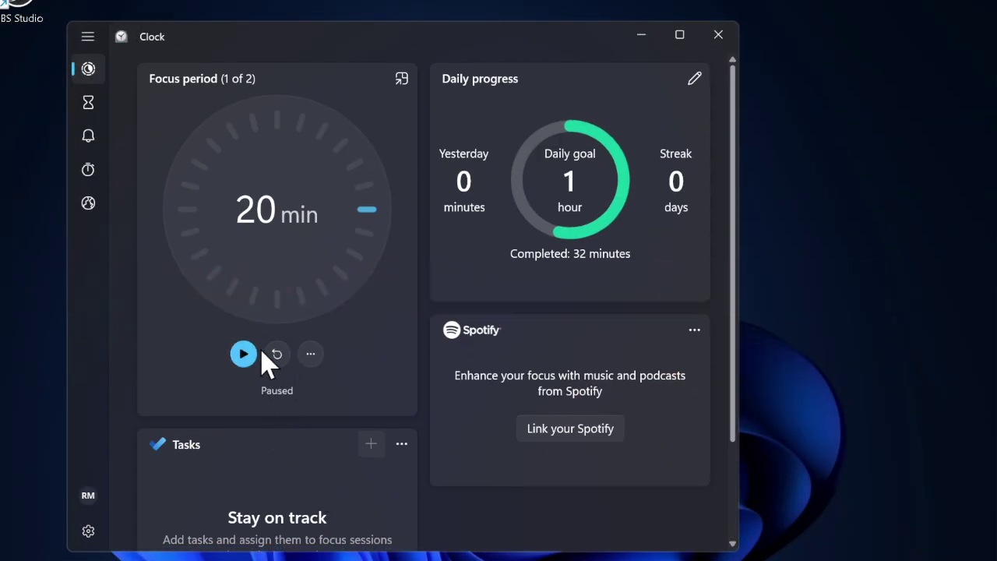
click(245, 355)
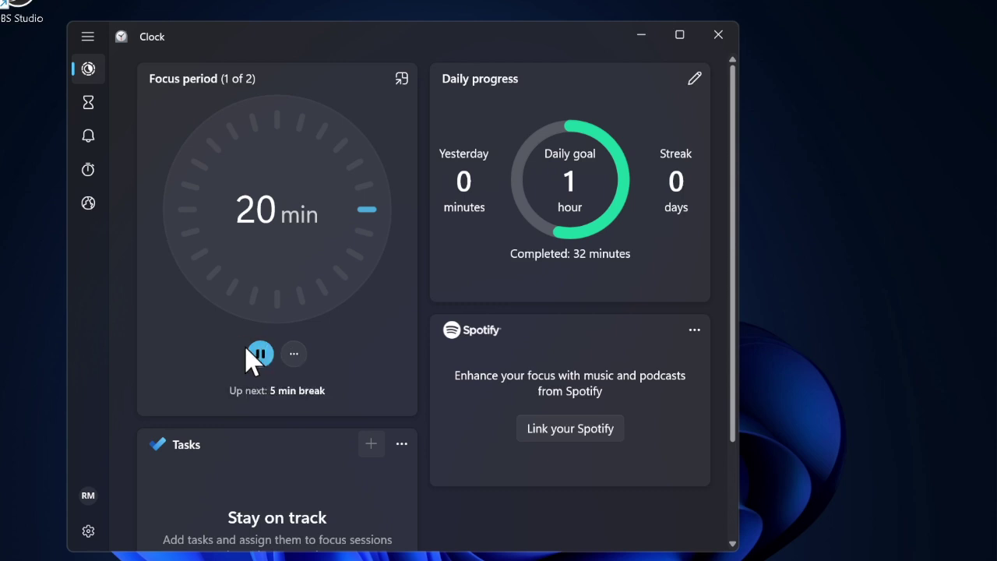
scroll(315, 477, down, 2)
scroll(318, 480, up, 2)
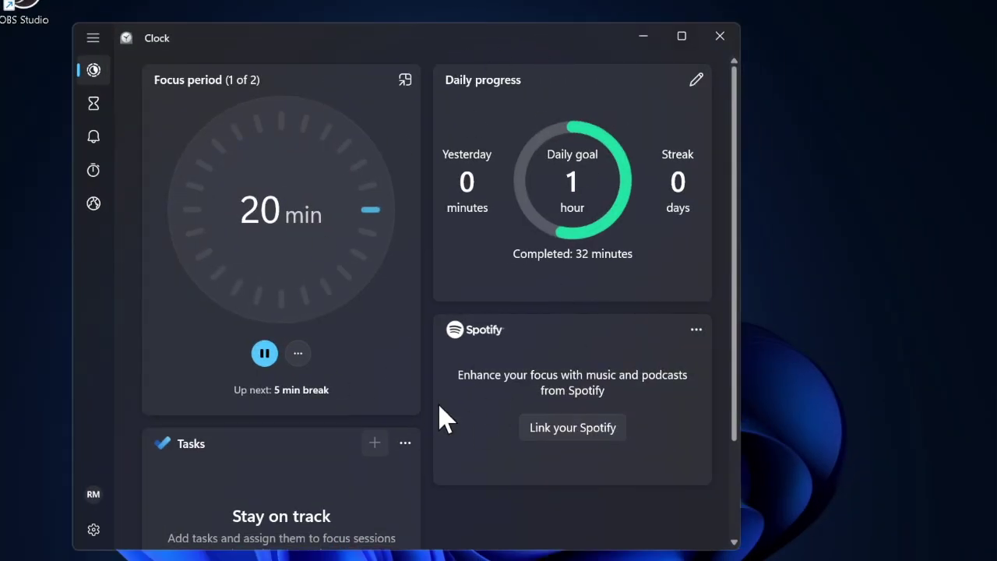
scroll(514, 467, down, 2)
scroll(514, 467, up, 1)
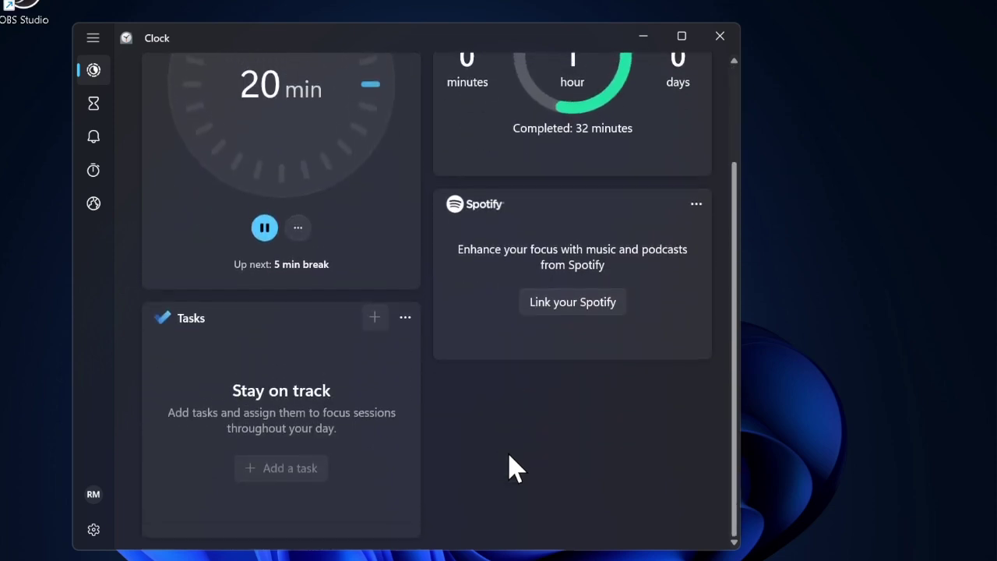
scroll(514, 467, up, 1)
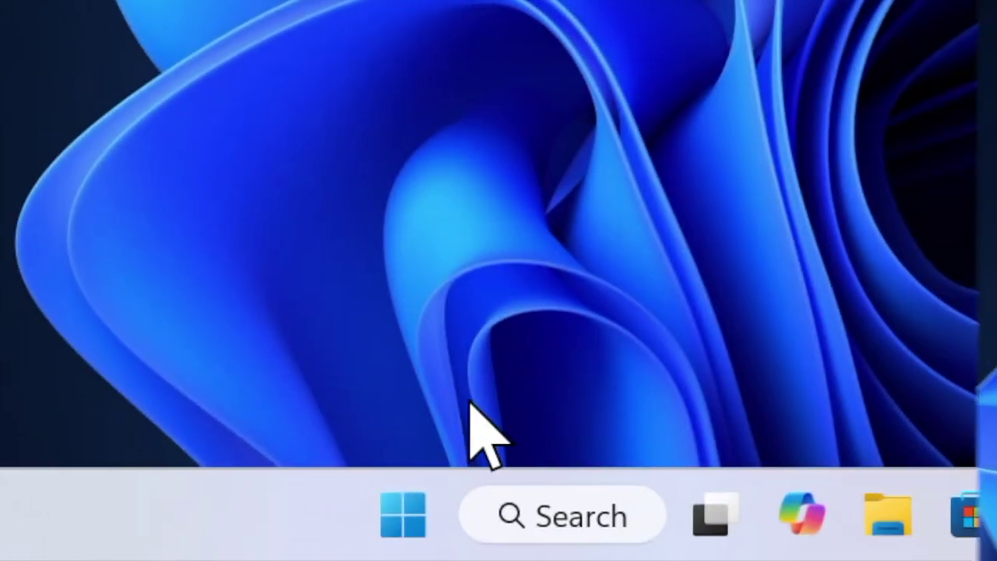
Step: Go to Settings > System > Troubleshoot > Other troubleshooters, showing Hardware and Devices
click(400, 514)
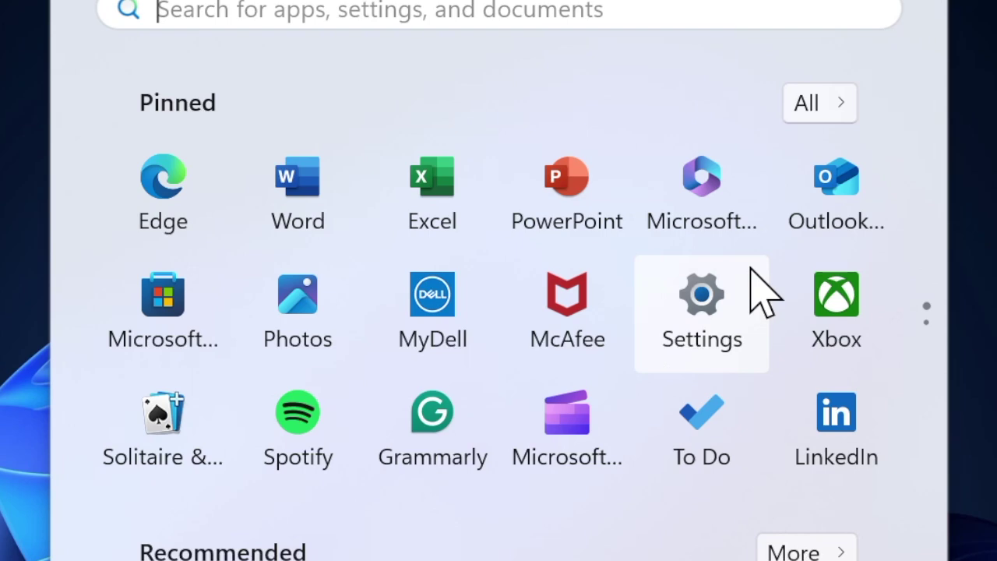
click(763, 295)
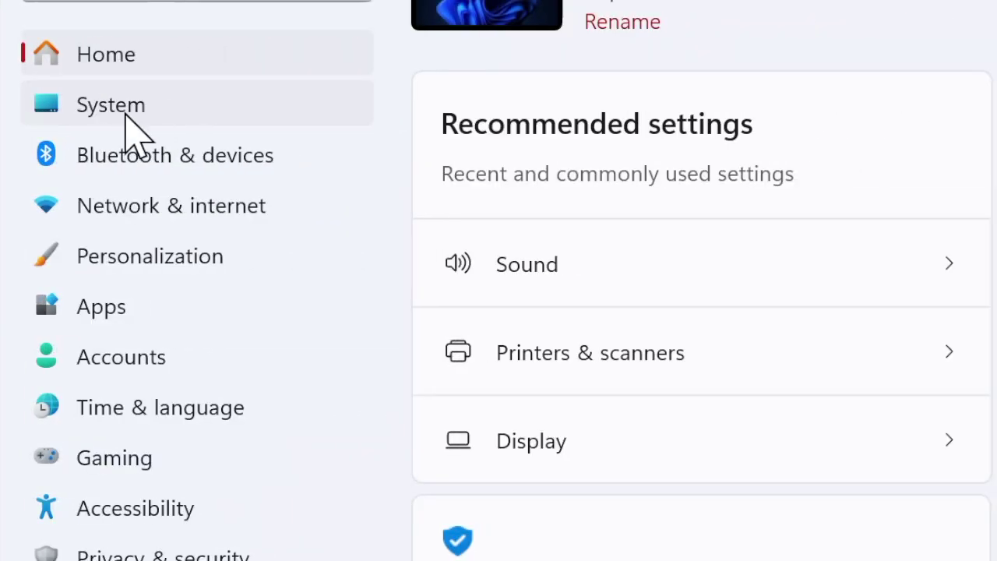
click(125, 109)
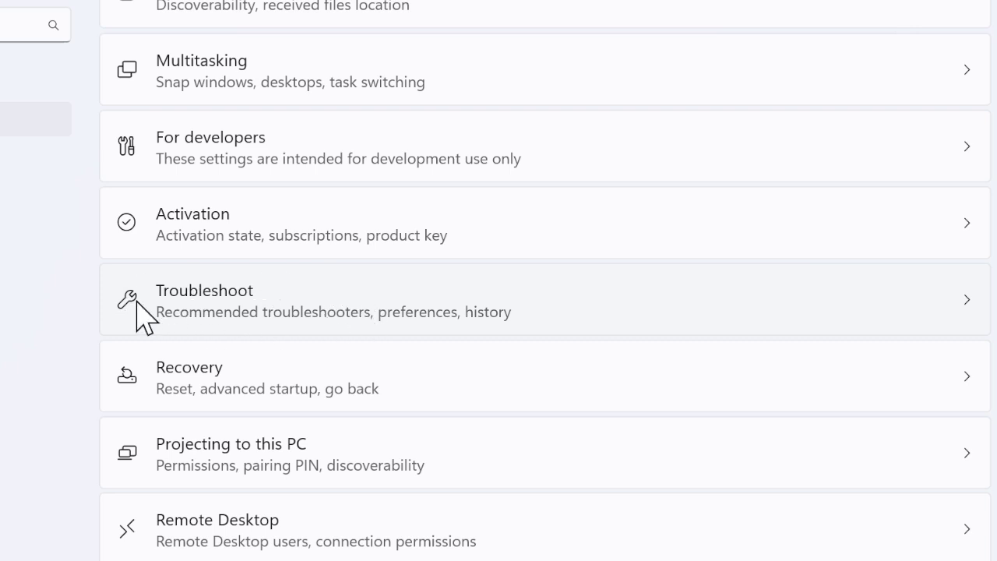
click(142, 310)
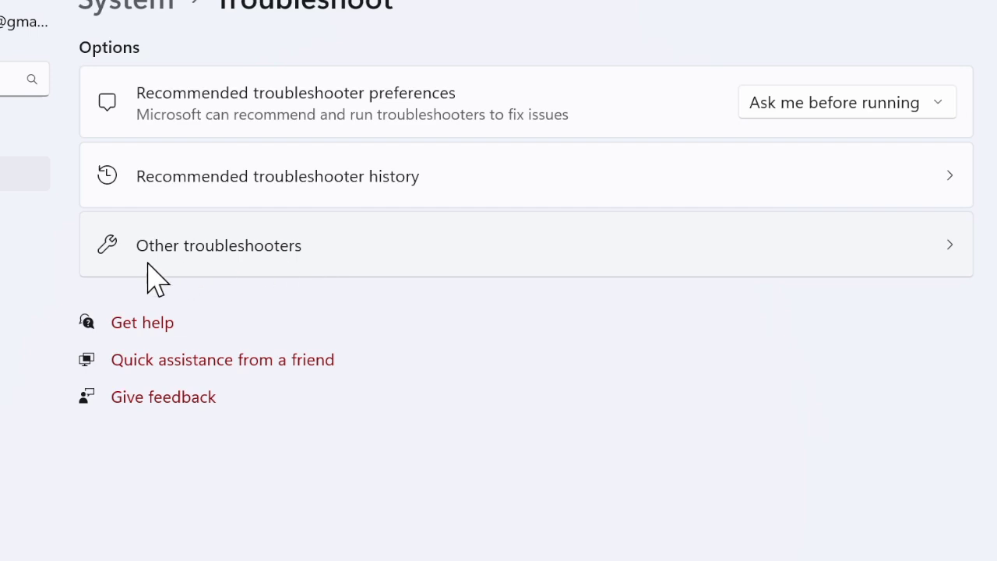
click(229, 248)
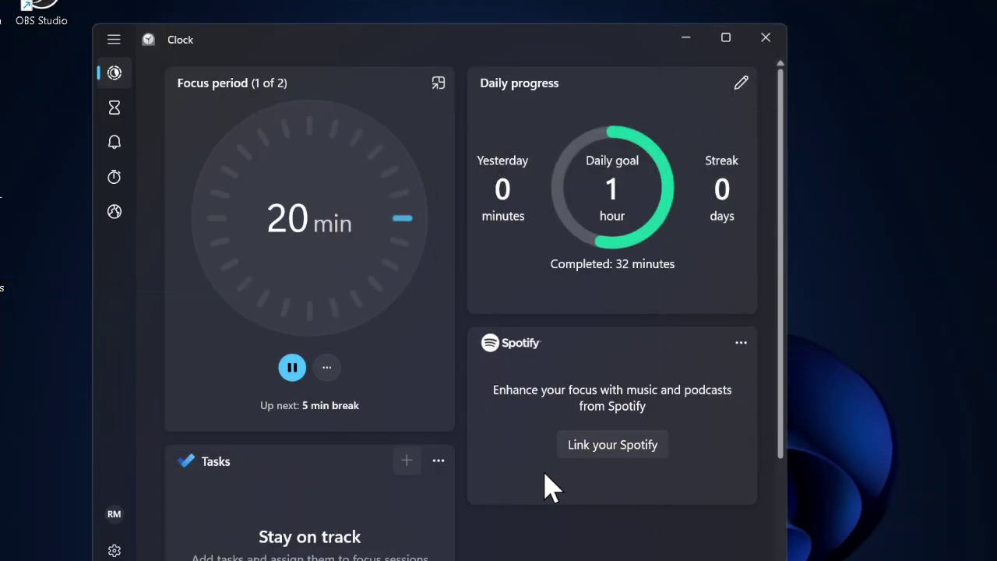
Step: Pause and resume the focus session, then open the daily goal editor
click(293, 368)
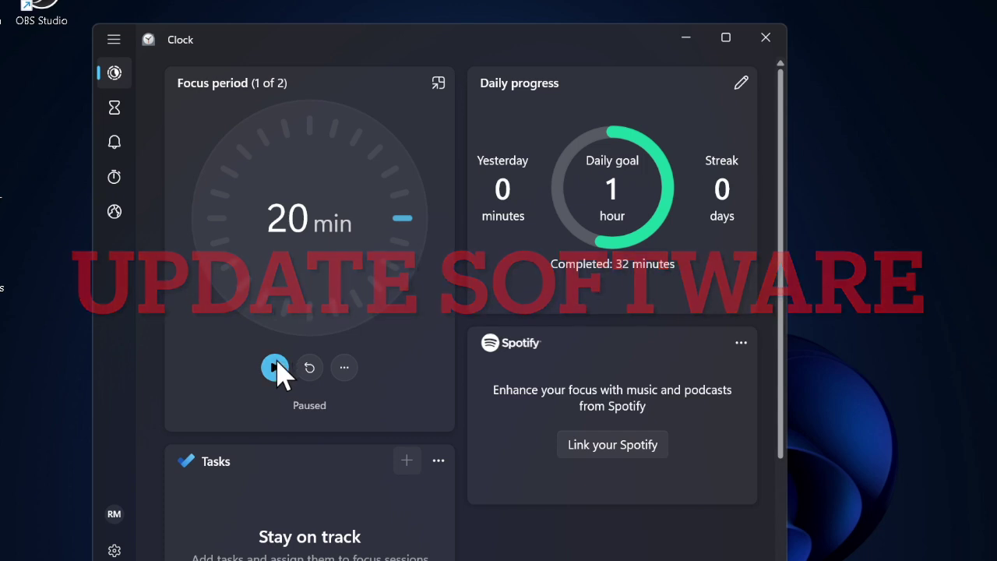
click(277, 368)
scroll(354, 506, down, 3)
scroll(350, 504, up, 3)
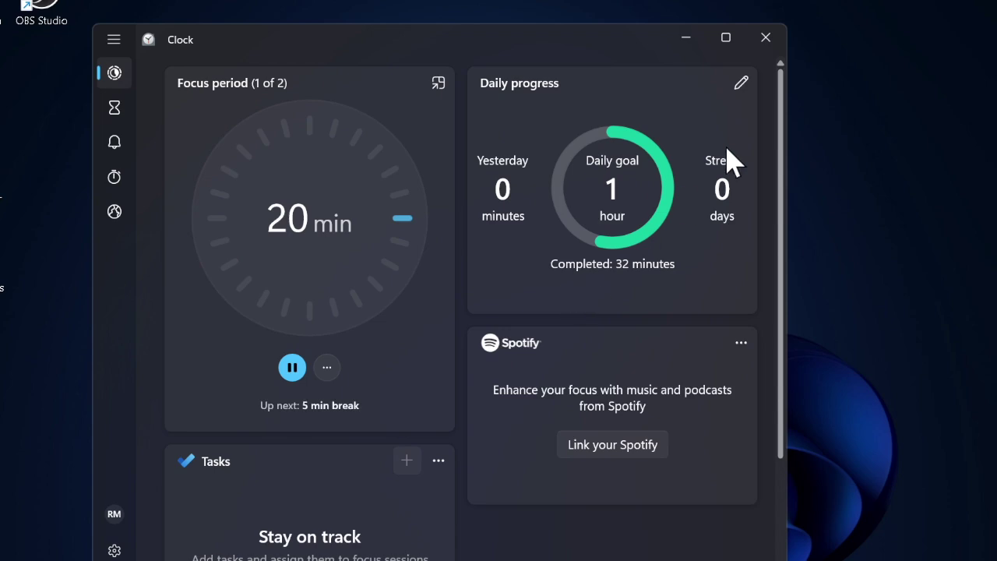
click(742, 84)
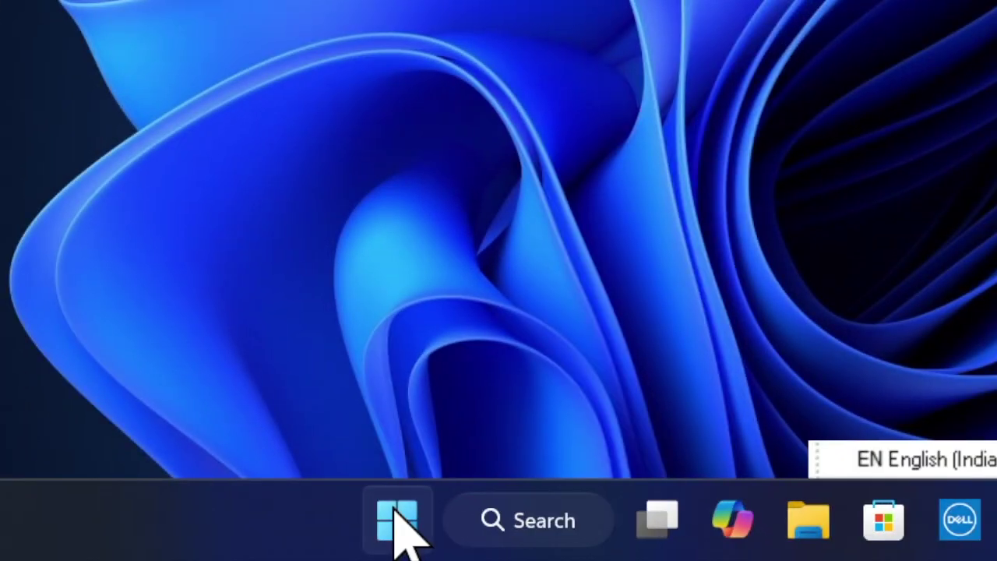
Step: Reach the Windows Update page, which reports the PC up to date, then close Clock
click(397, 523)
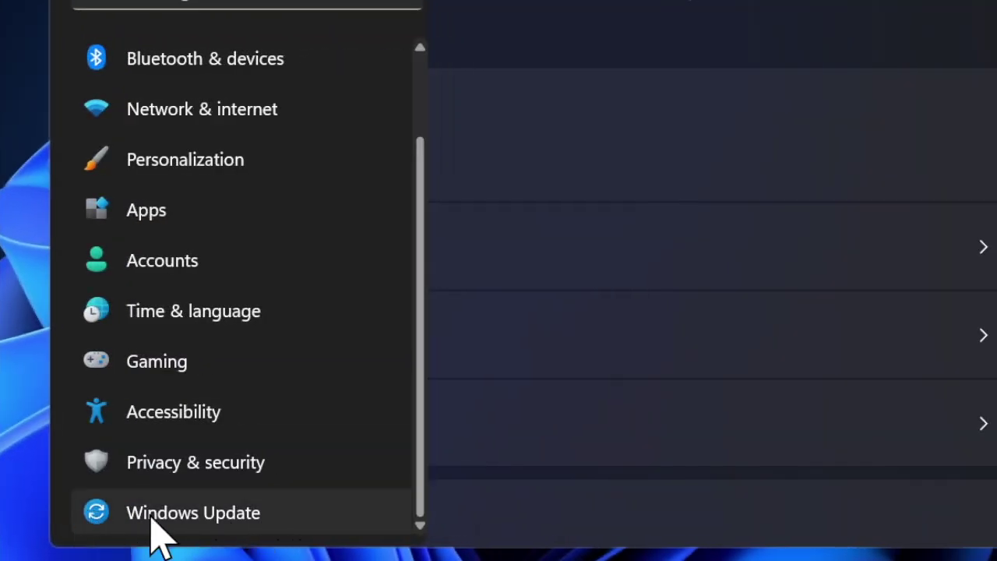
click(129, 518)
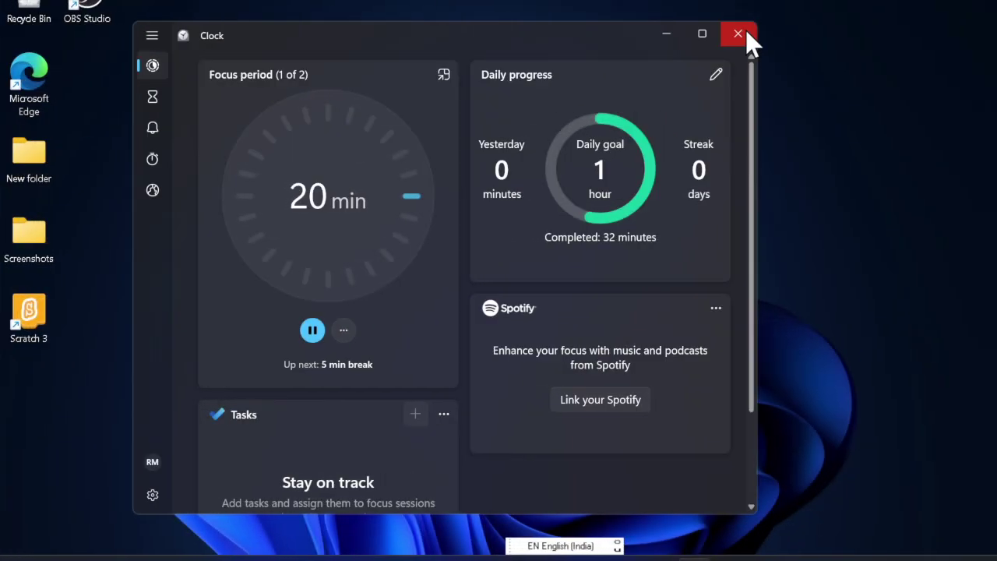
click(738, 34)
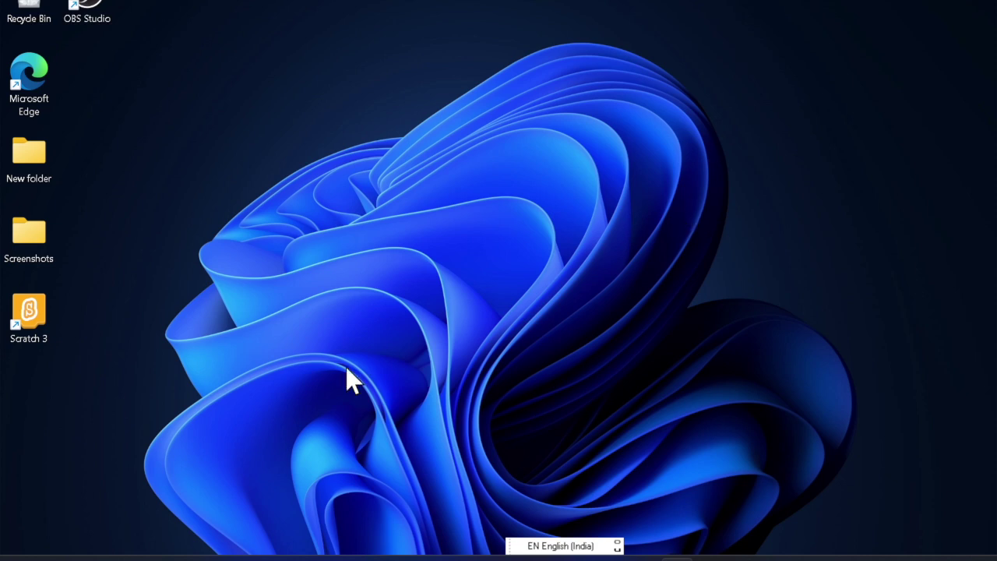